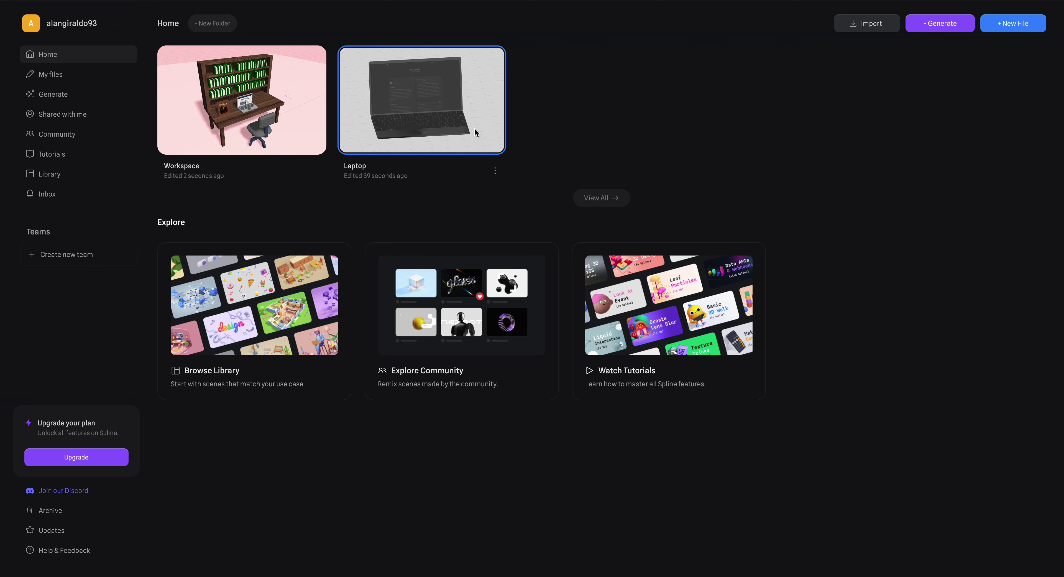
Open the Laptop file from the recent files
left_click(471, 123)
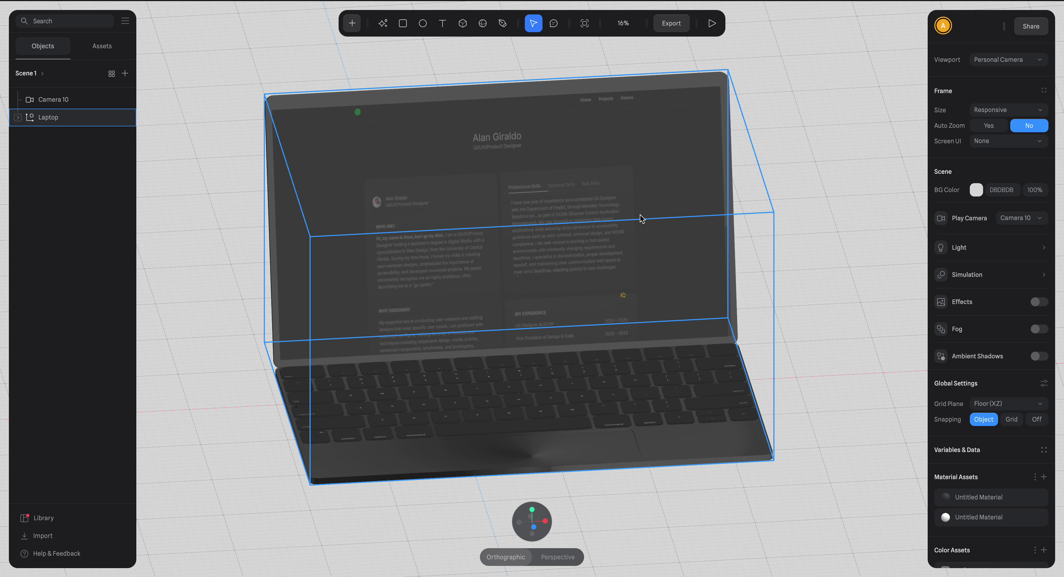
left_click(839, 221)
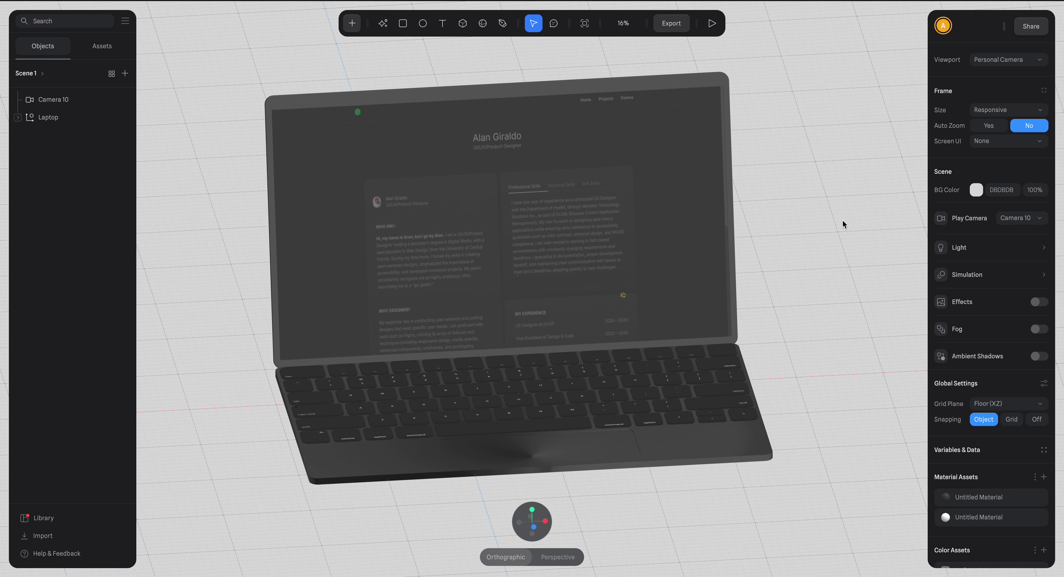
scroll(617, 297, "right", 5)
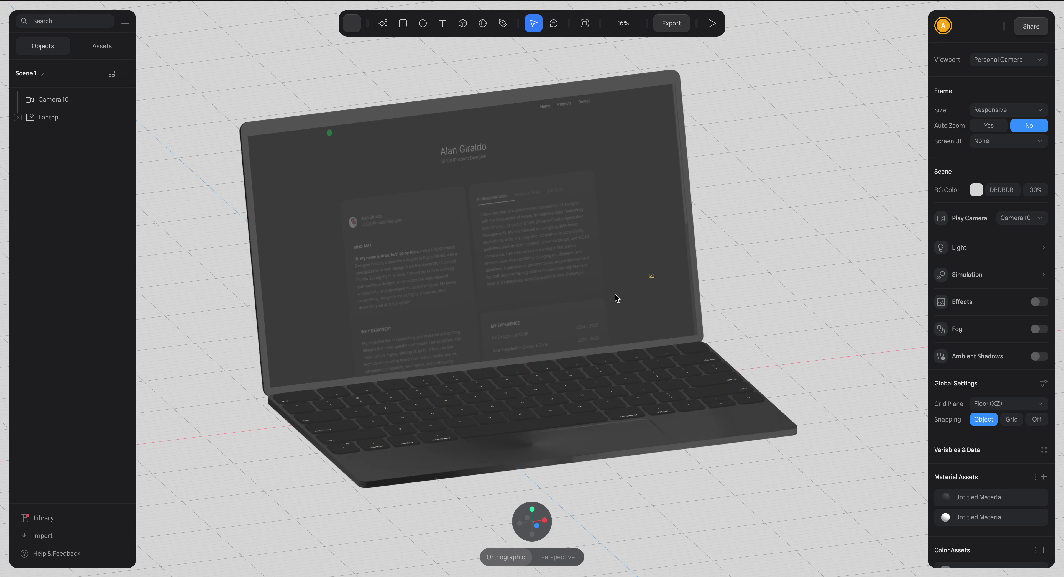
Examine the laptop model from several angles, zooming out and framing the selected Laptop group
left_click(468, 230)
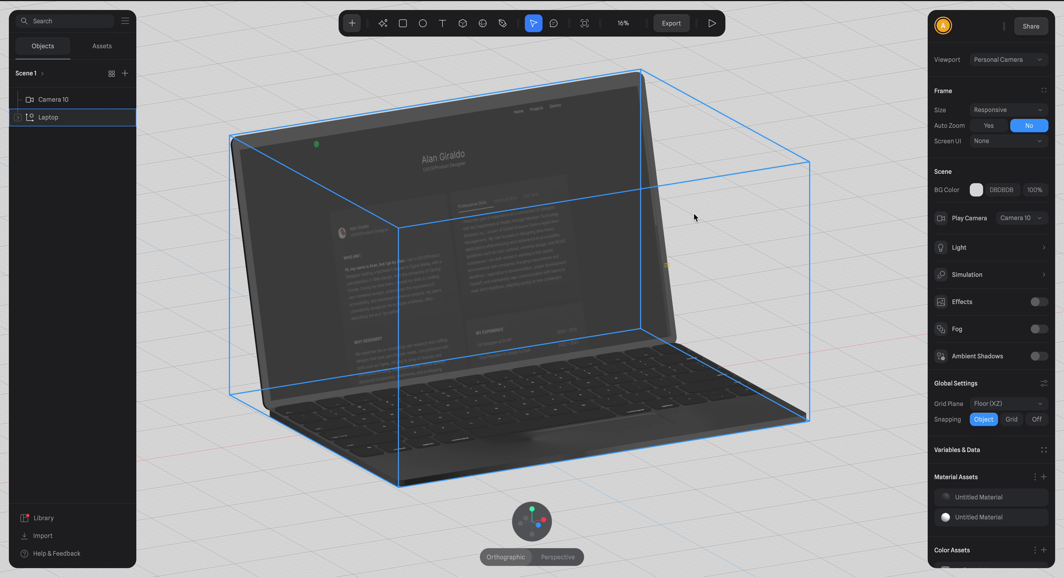
left_click(721, 227)
left_click_drag(719, 225, 689, 223)
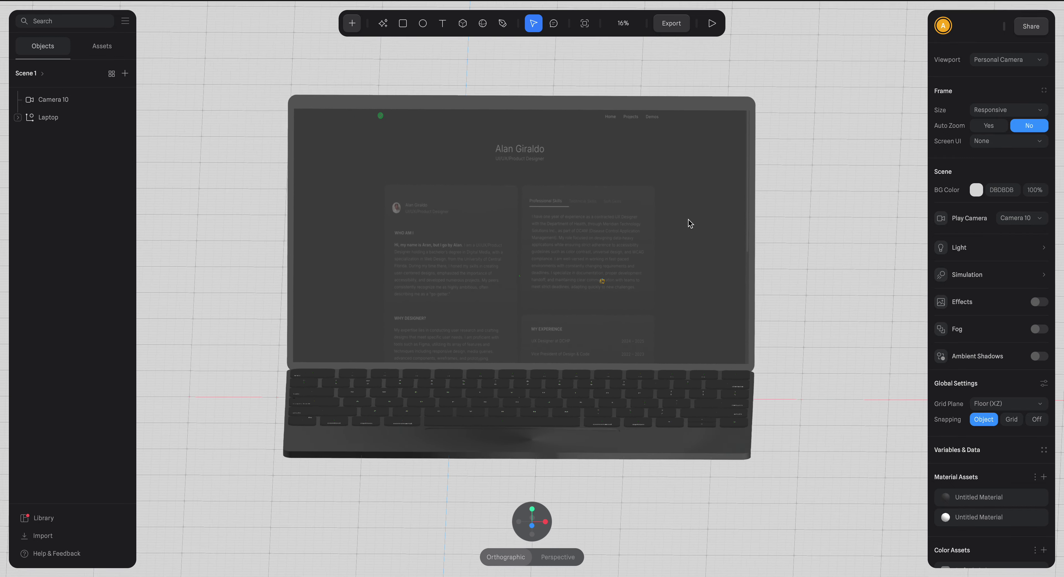
left_click(387, 161)
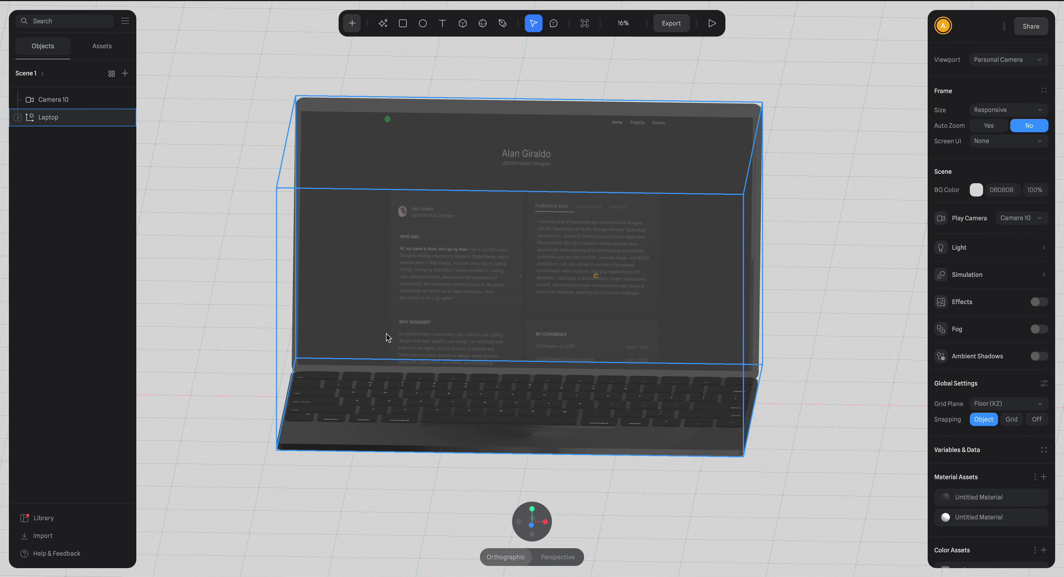
left_click(835, 328)
left_click_drag(835, 328, 788, 381)
scroll(726, 378, "down", 5)
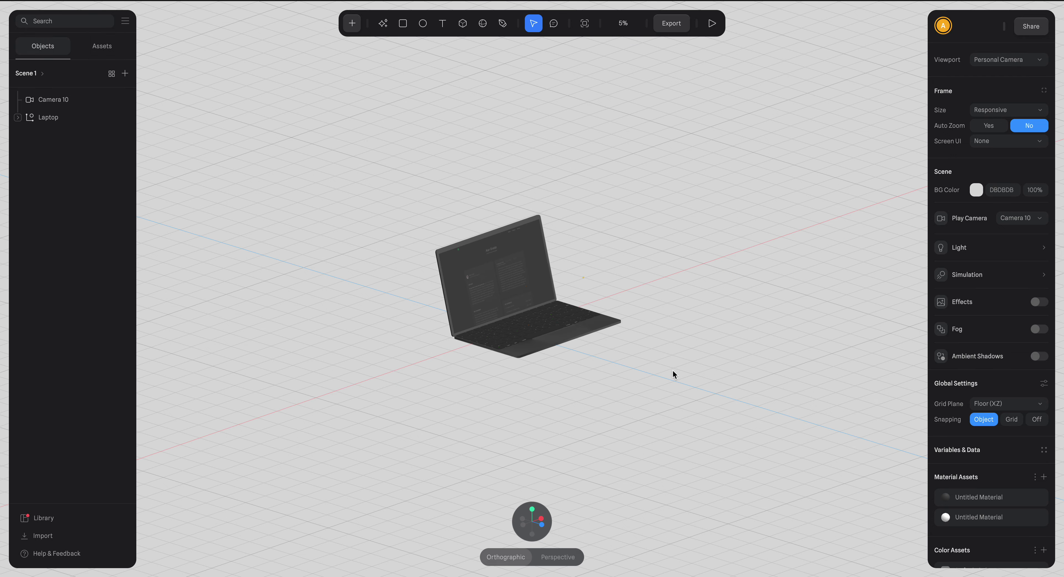
left_click(533, 331)
key("shift+2")
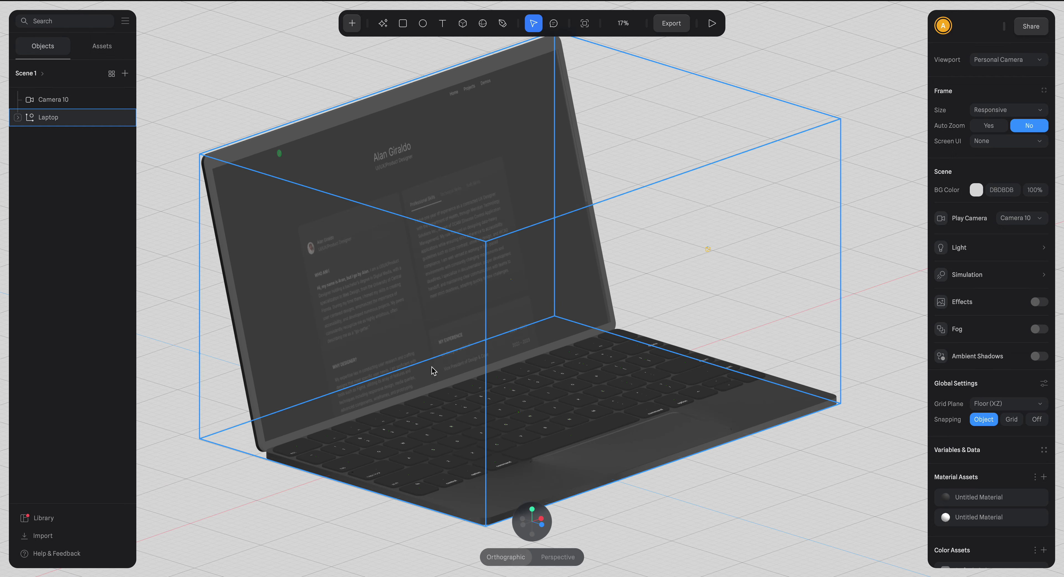
left_click(890, 268)
left_click_drag(891, 268, 844, 287)
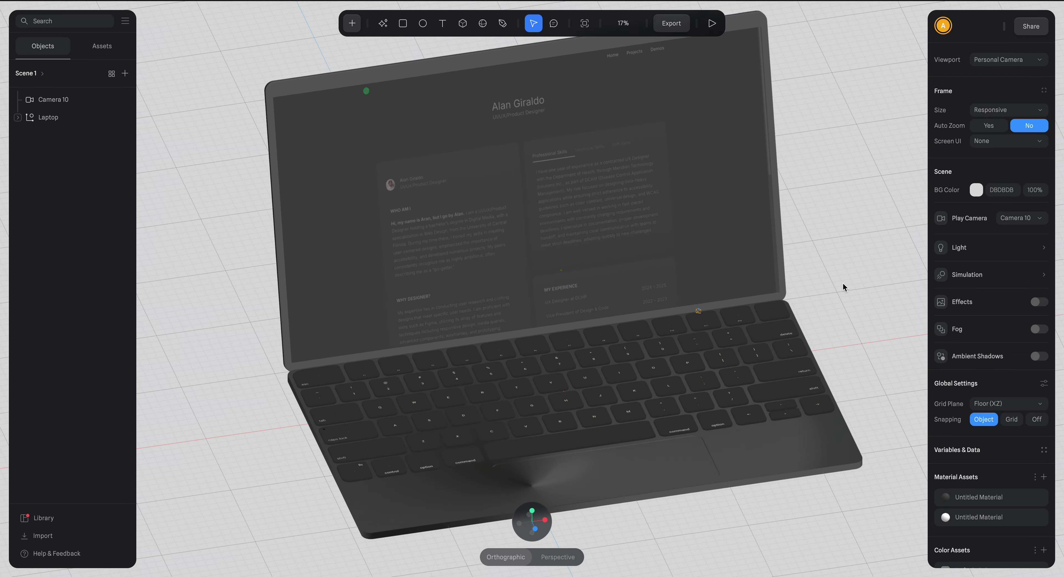
Browse the object library's categories from 3D Icons to Cup, and close it without inserting anything
left_click(351, 24)
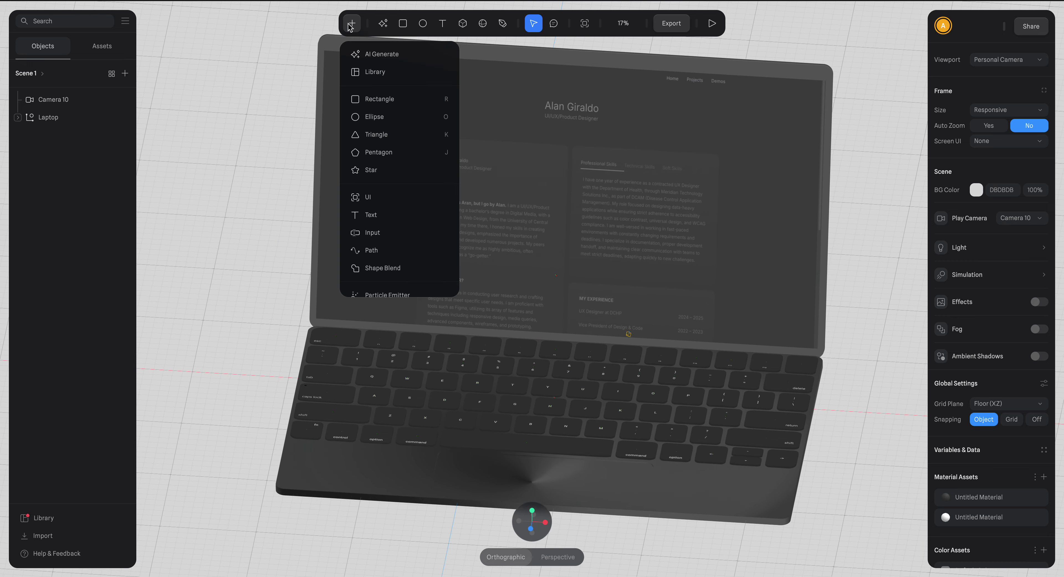
left_click(374, 72)
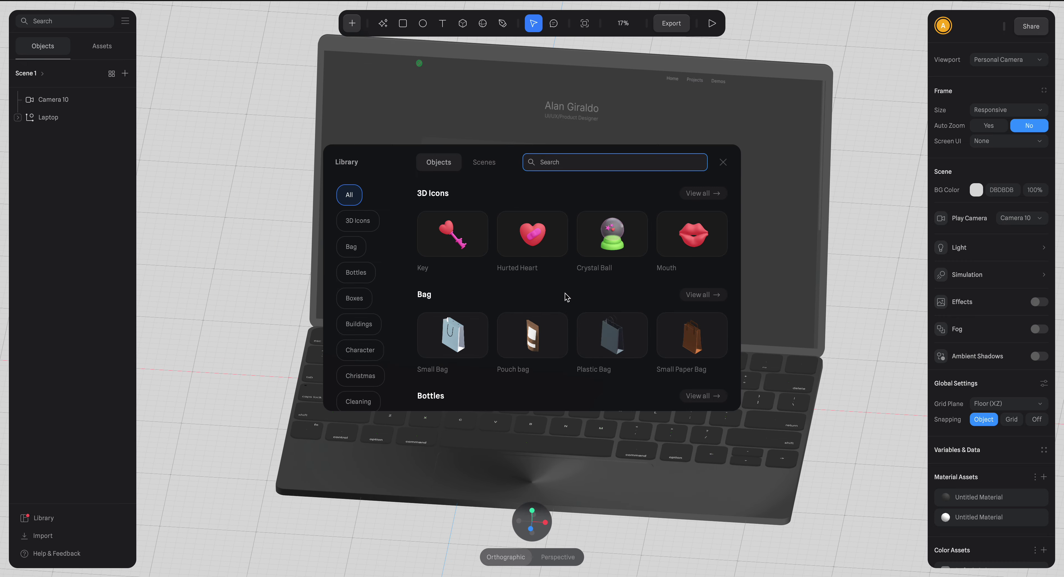
scroll(563, 300, "down", 10)
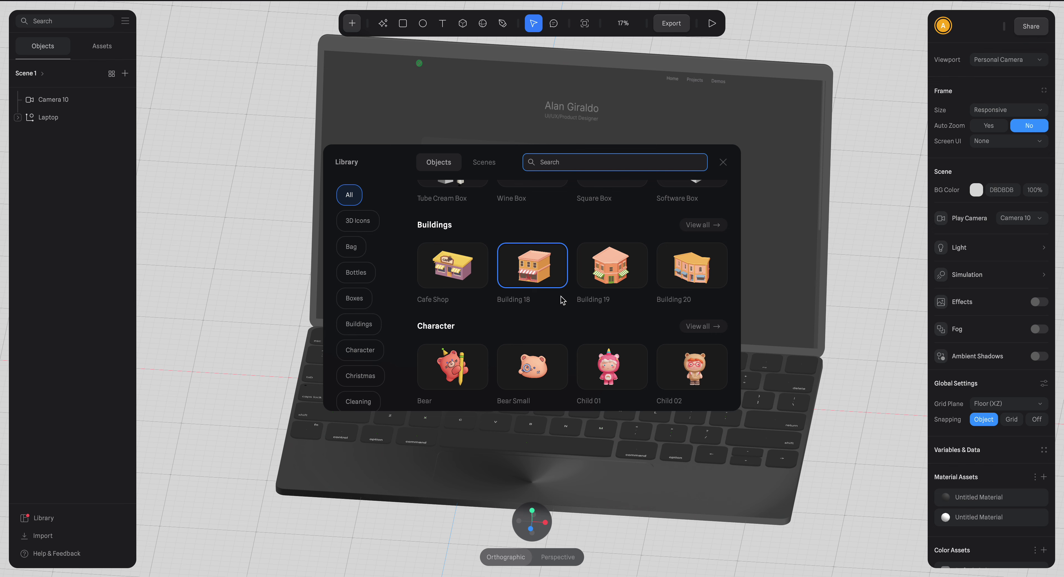
scroll(555, 314, "down", 2)
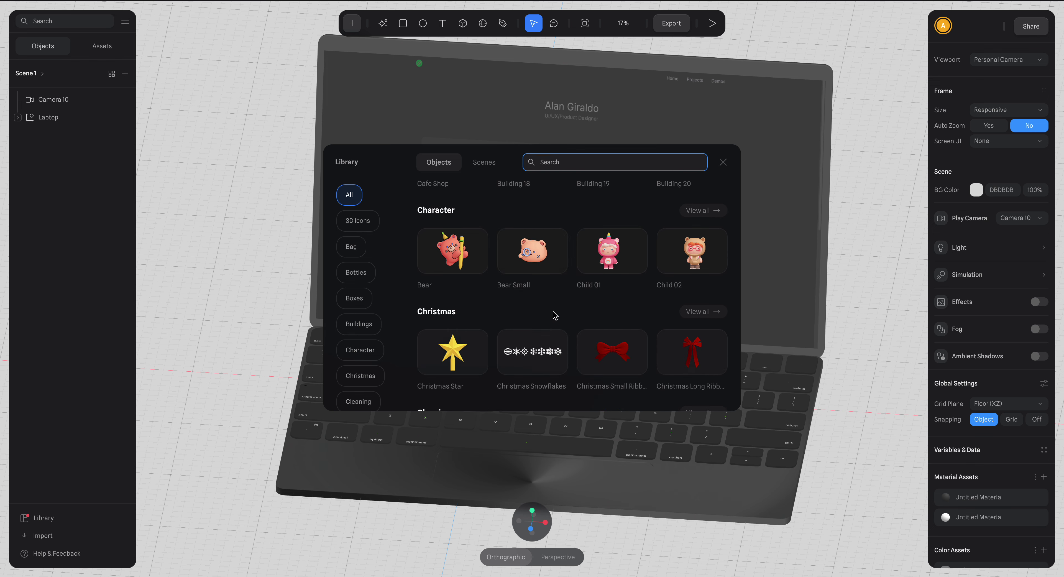
scroll(554, 315, "down", 10)
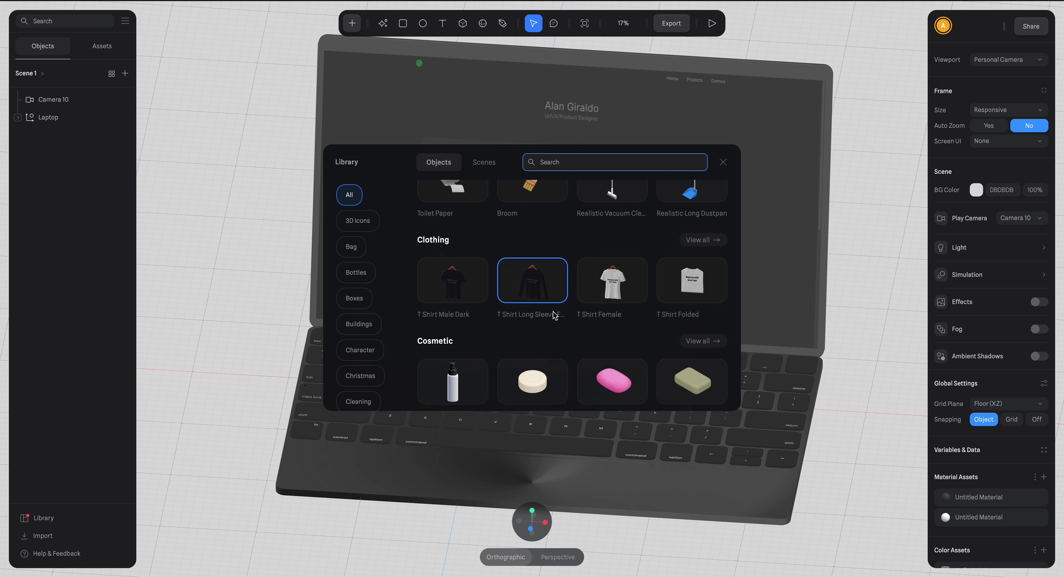
scroll(555, 315, "down", 3)
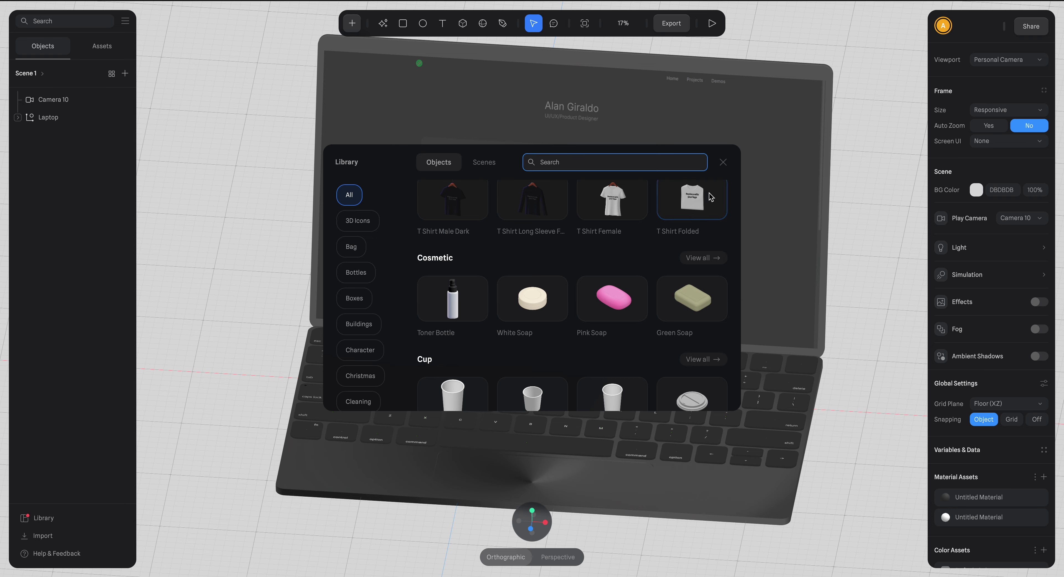
left_click(723, 162)
Preview the laptop scene in play mode and return to the editor
left_click(641, 383)
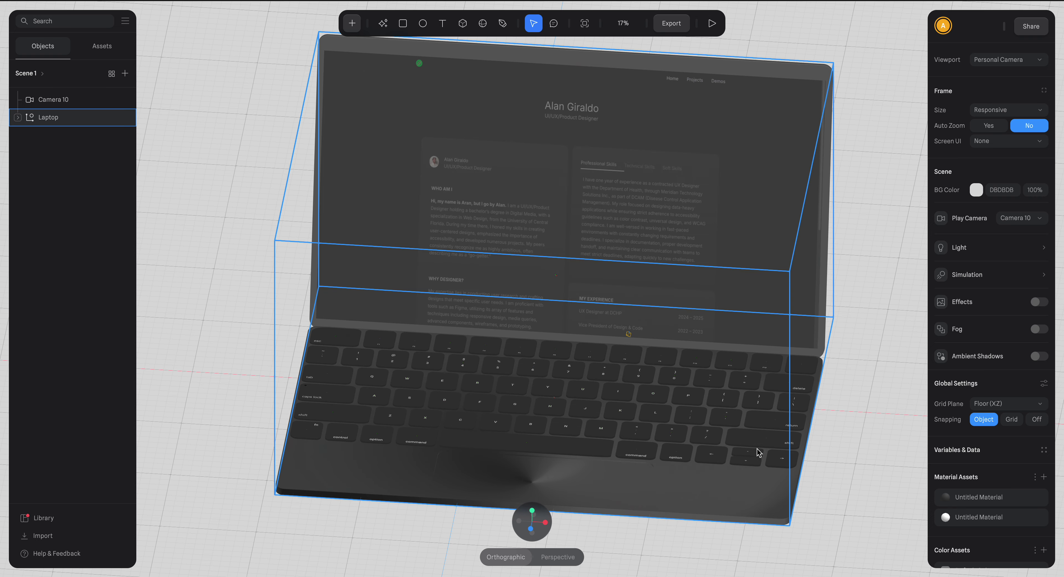
left_click_drag(862, 383, 705, 245)
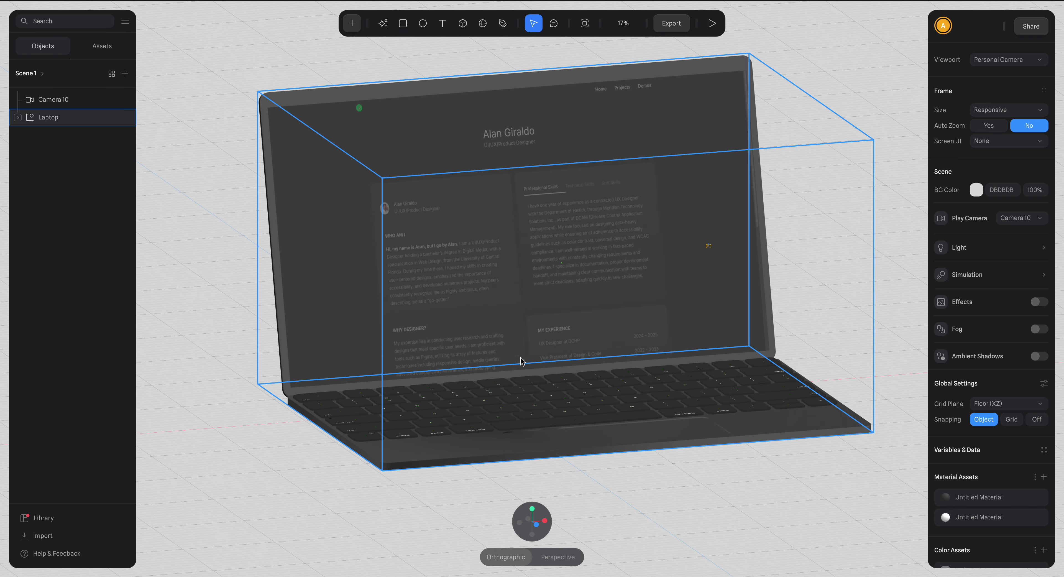
mouse_move(522, 362)
left_mouse_down()
mouse_move(484, 345)
mouse_move(507, 363)
left_mouse_up()
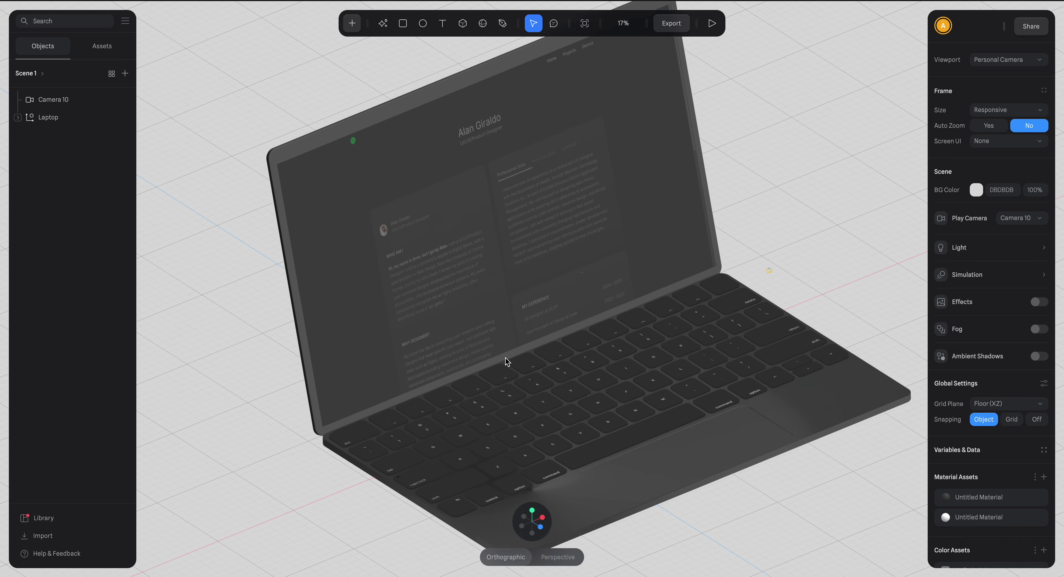
middle_click_drag(663, 387, 549, 348)
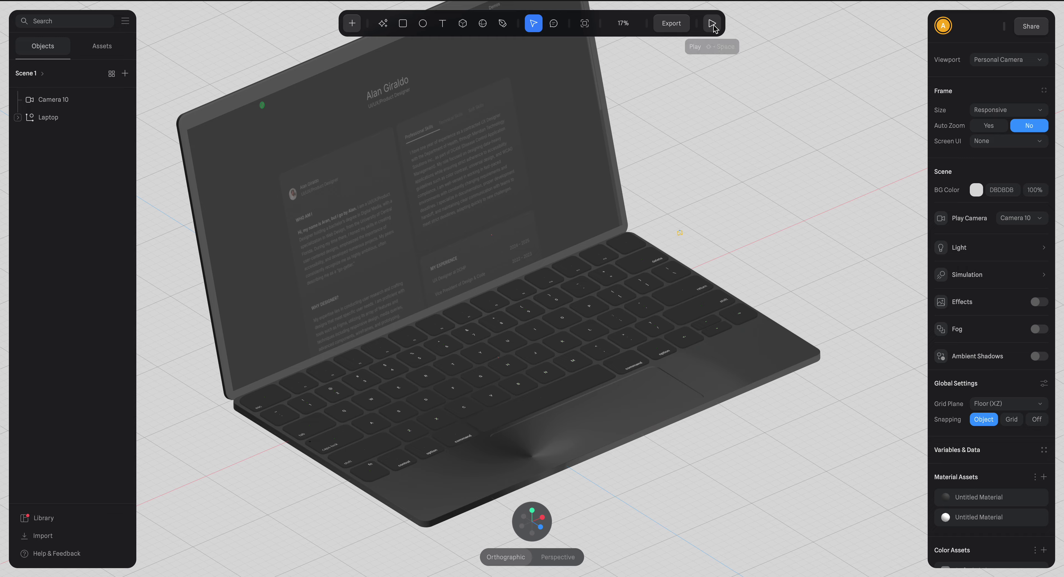
left_click(712, 23)
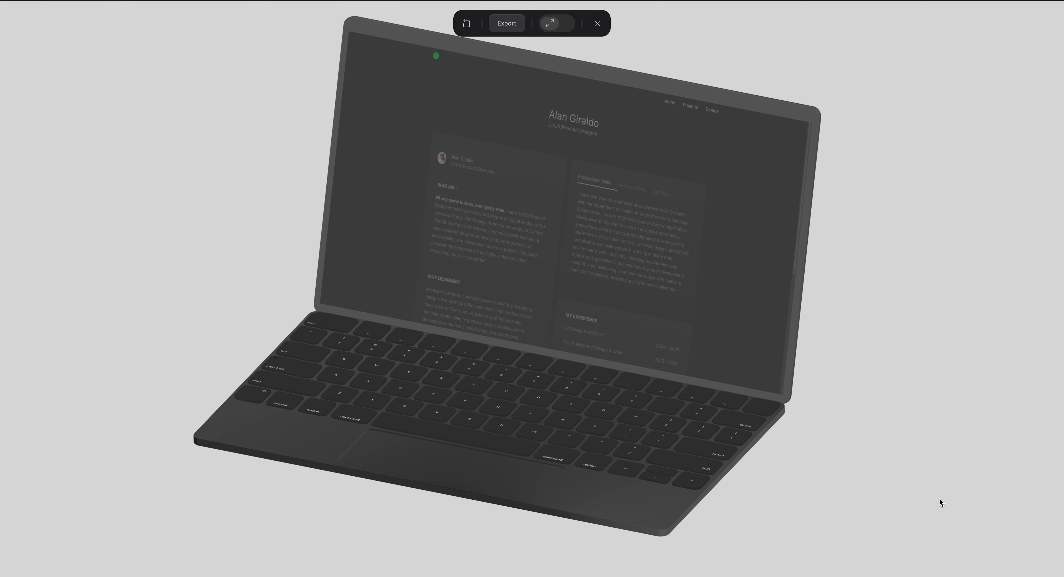
left_click(597, 23)
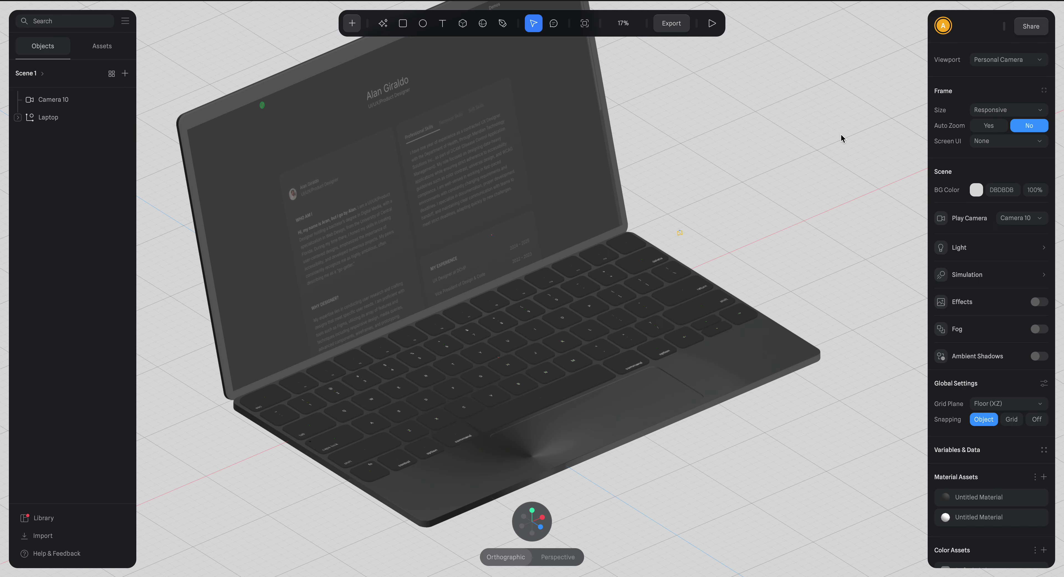
Run the performance test from the Public URL export settings and review the scene's metrics
scroll(798, 199, "down", 1)
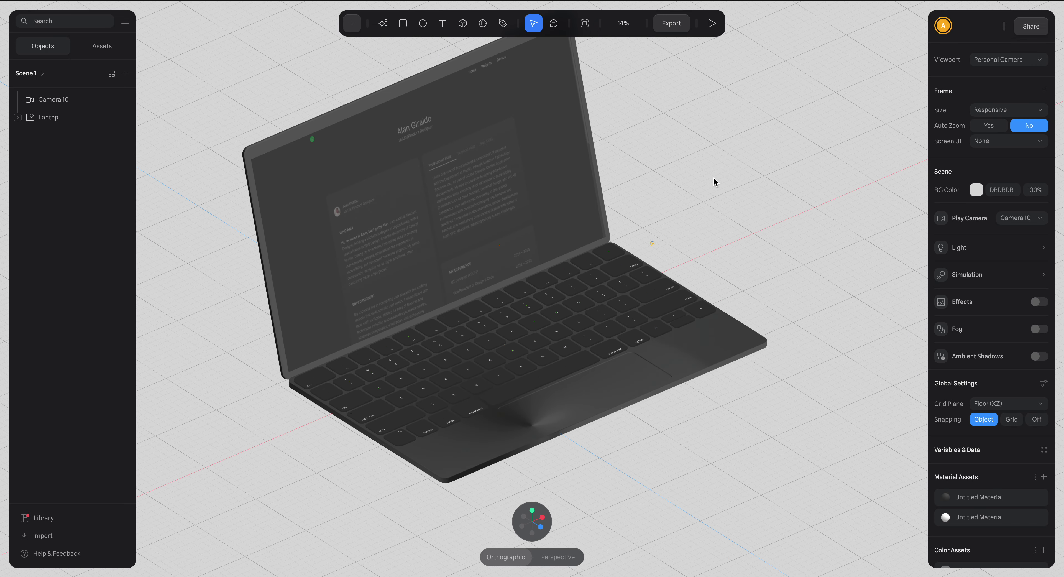
right_click_drag(715, 182, 727, 205)
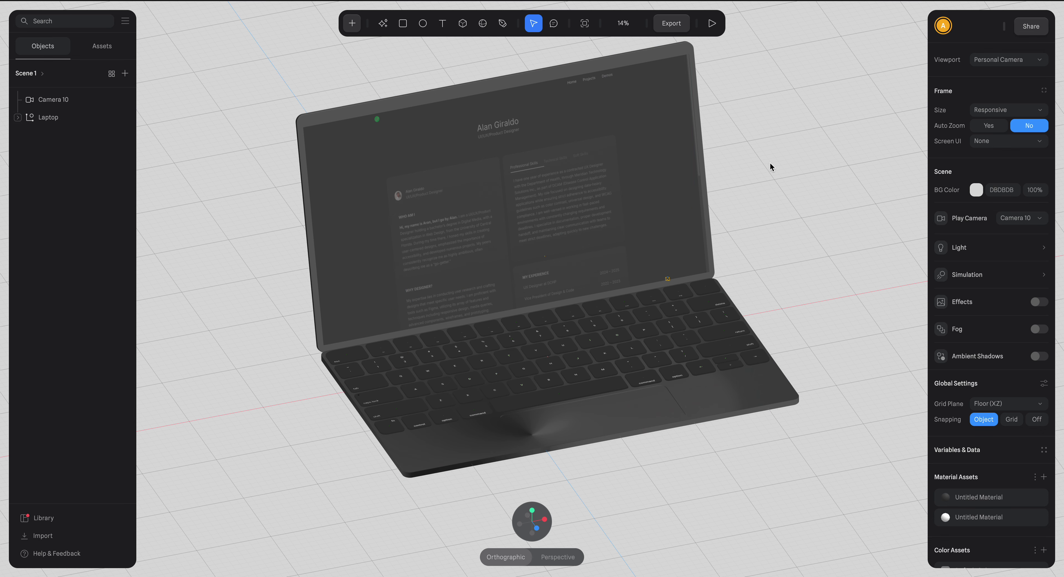
left_click(673, 24)
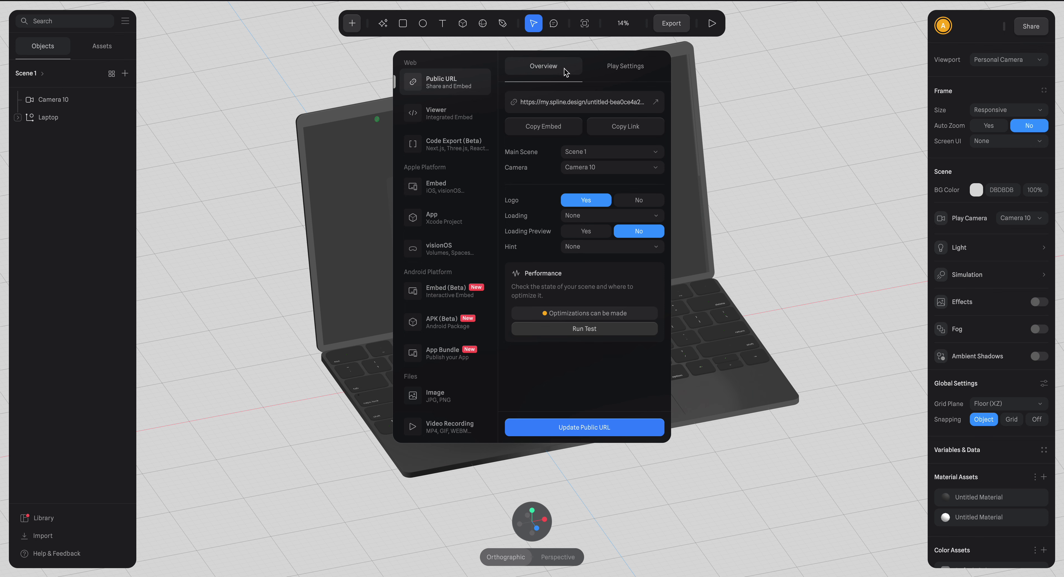
left_click(586, 329)
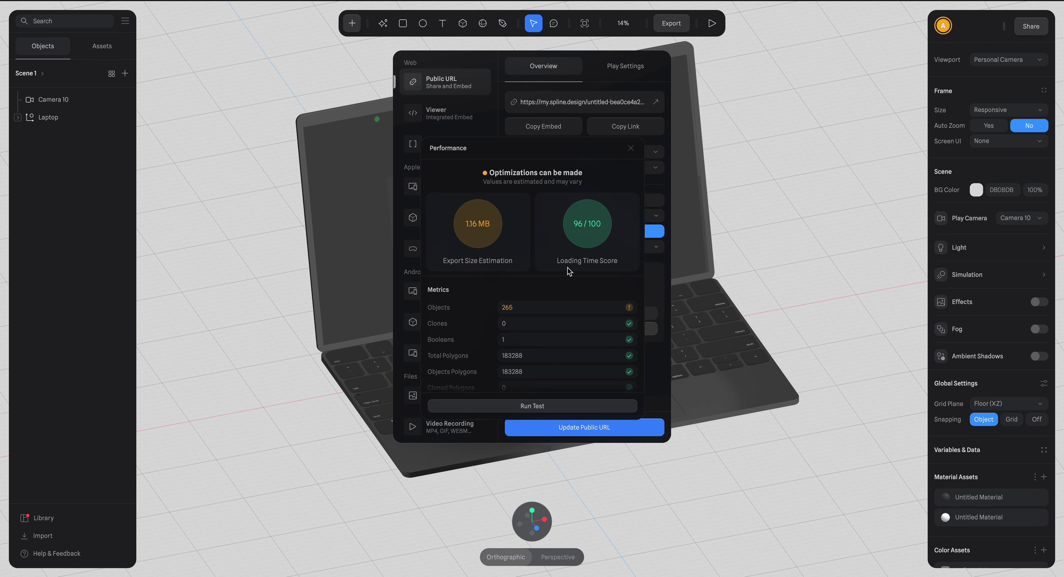
scroll(568, 271, "down", 1)
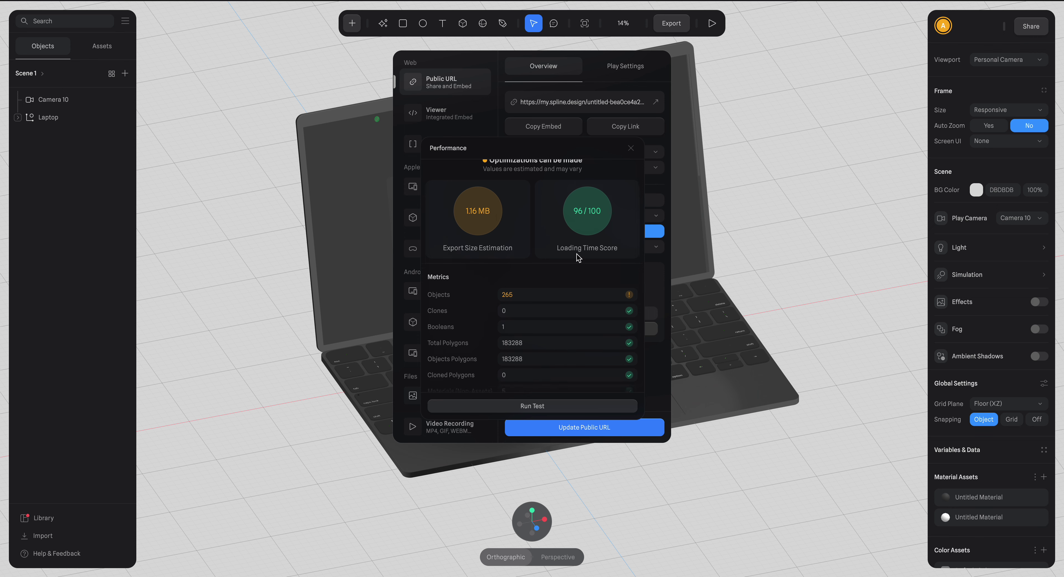
mouse_move(581, 240)
scroll(531, 247, "down", 4)
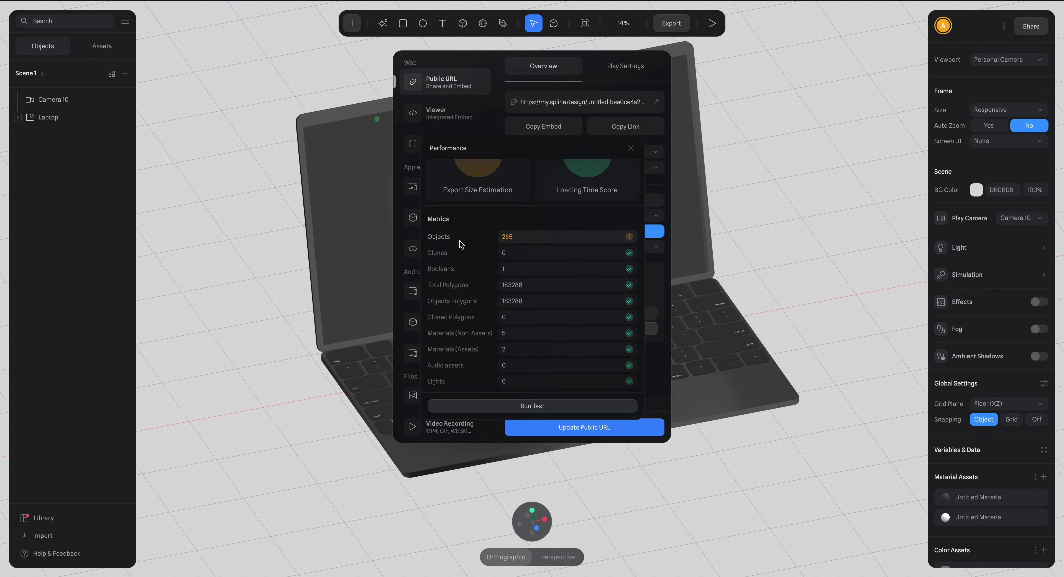
scroll(549, 252, "down", 7)
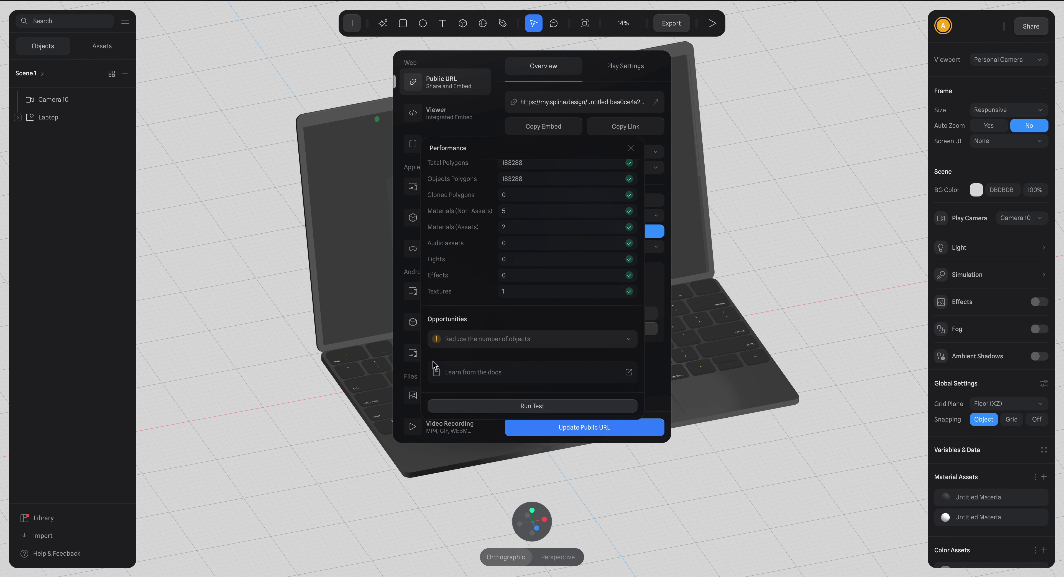
Read the suggestions for reducing the number of objects, and close the performance report and export settings
left_click(466, 340)
scroll(498, 319, "down", 5)
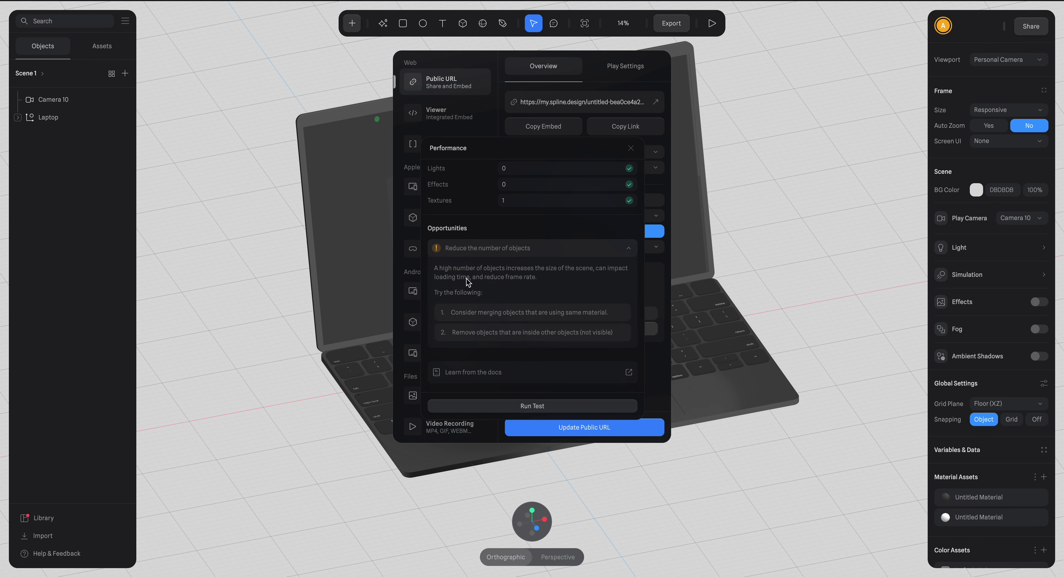
left_click(629, 149)
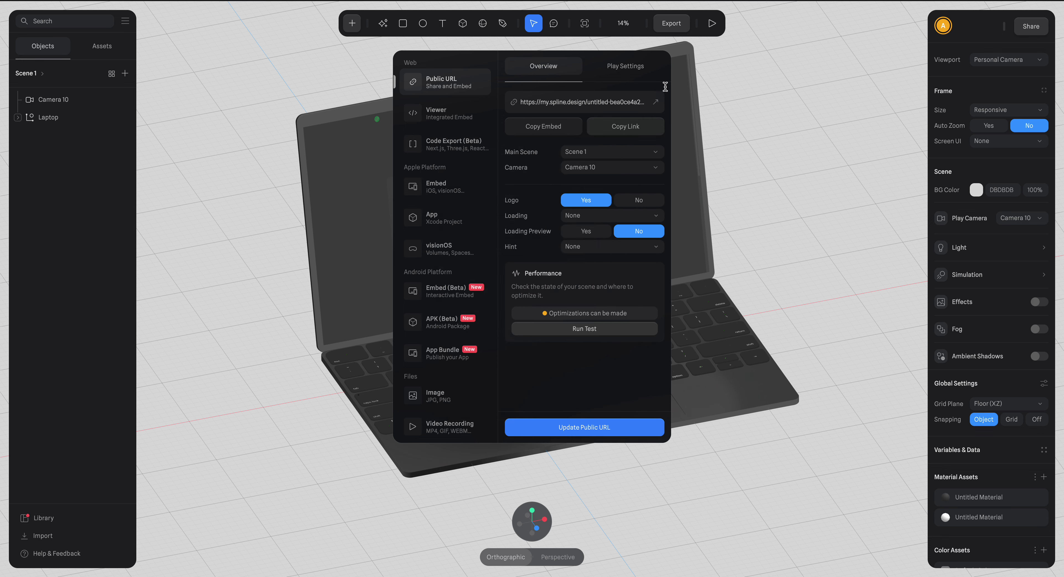
left_click(704, 154)
left_click(827, 172)
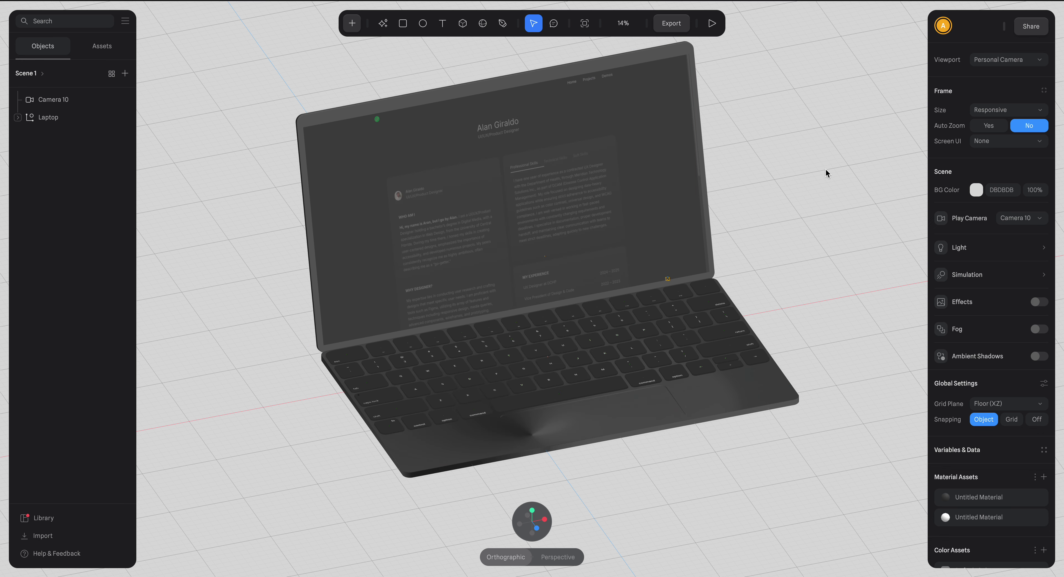
Expand the Laptop group and its Keys subgroup, and examine the keyboard keys up close
left_click(75, 118)
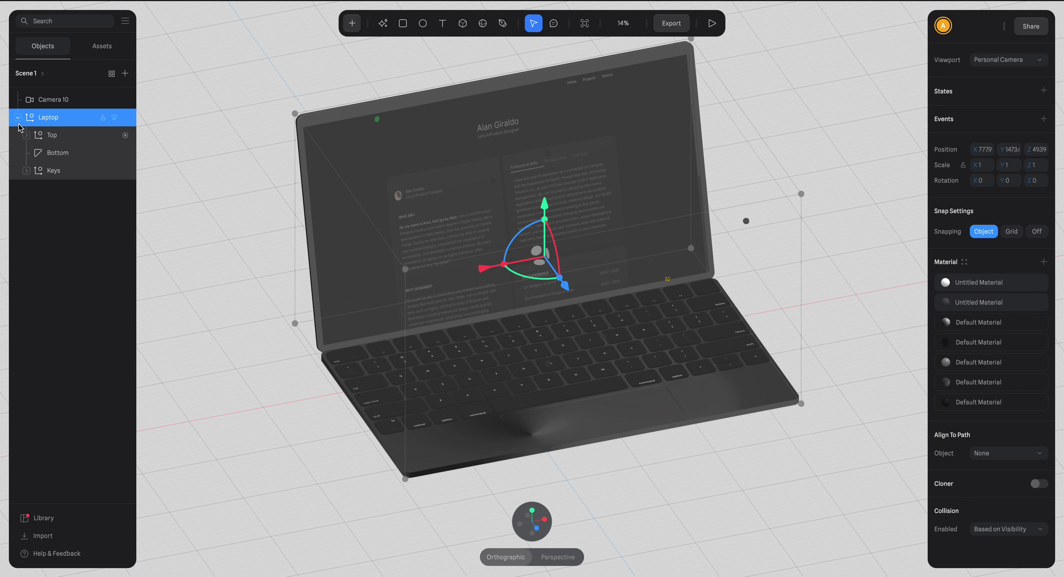
left_click(25, 174)
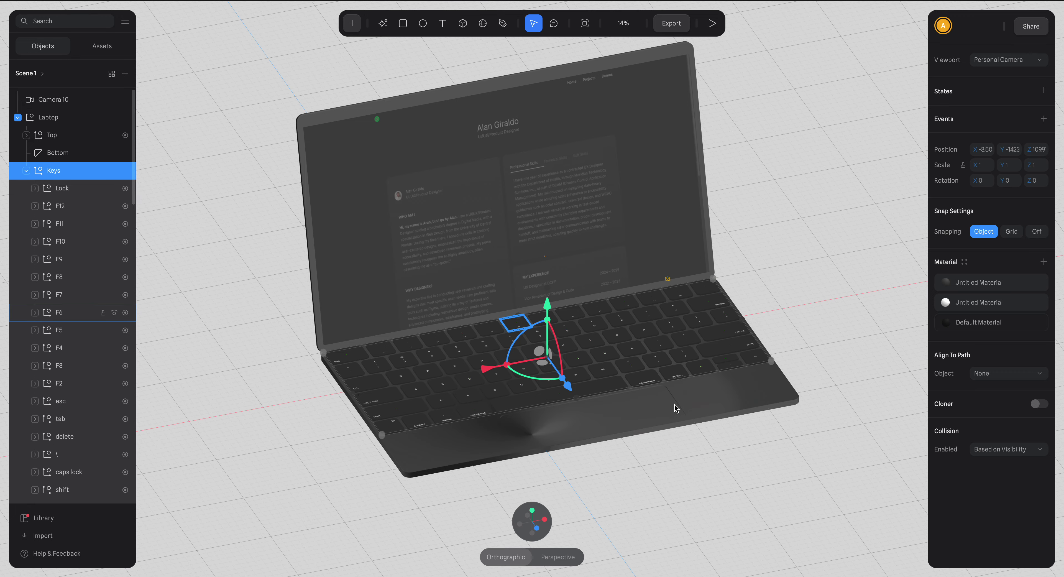
scroll(670, 407, "up", 10)
scroll(686, 368, "down", 3)
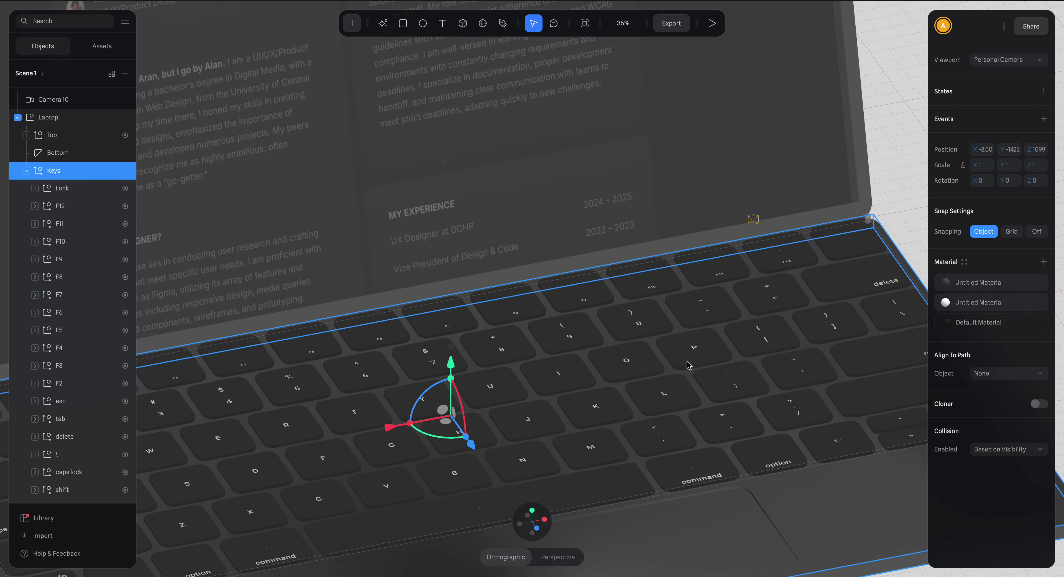
scroll(685, 370, "up", 5)
middle_click_drag(688, 374, 629, 371)
scroll(636, 411, "down", 3)
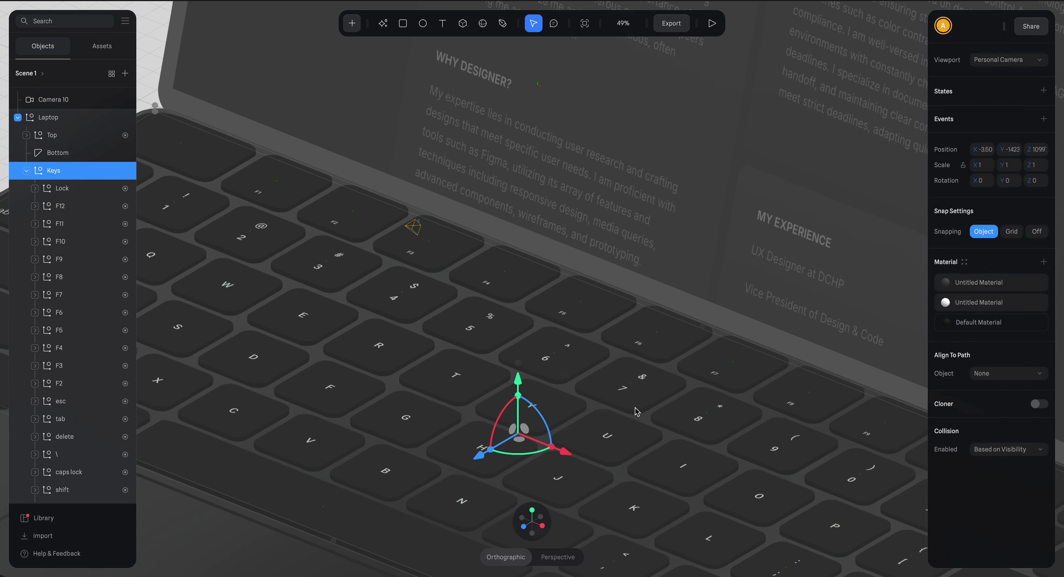
middle_click_drag(636, 411, 661, 403)
scroll(621, 429, "up", 3)
scroll(621, 429, "down", 3)
left_click_drag(661, 403, 683, 393)
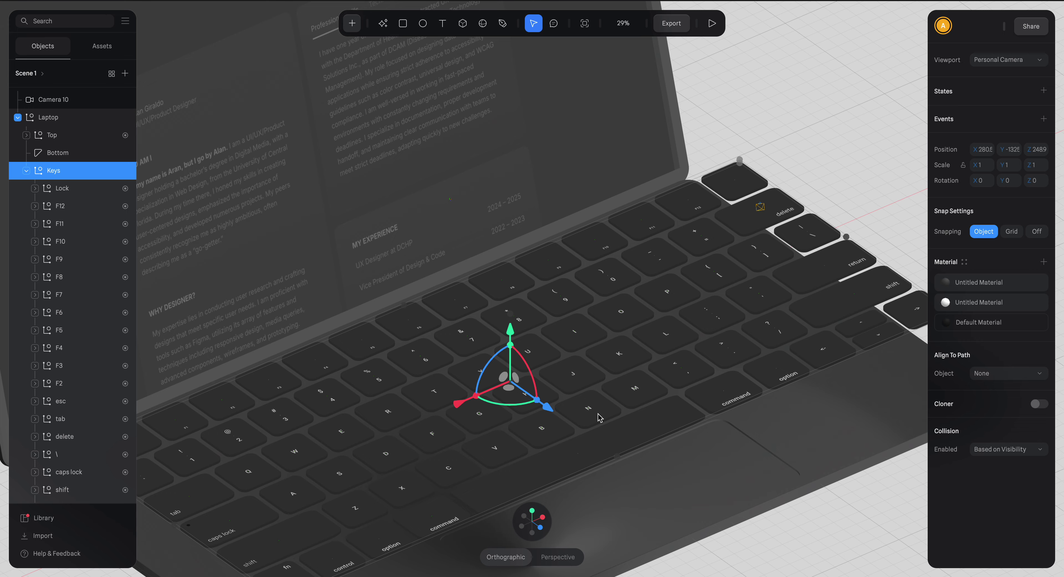
key("ctrl+z")
Select the F12 key group and switch between its Base State and State to compare the key's two positions
scroll(601, 415, "down", 2)
middle_click_drag(602, 416, 653, 404)
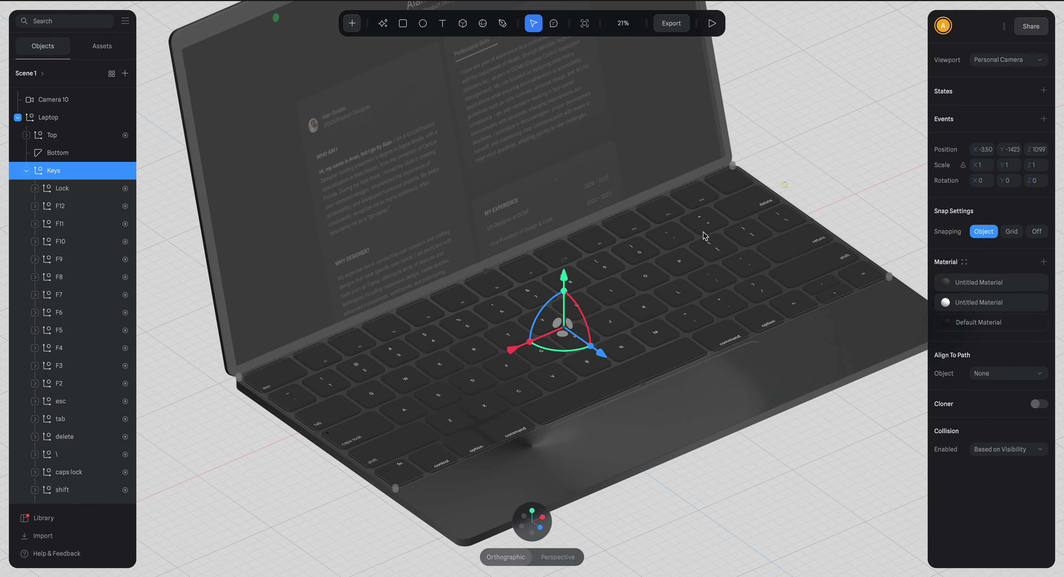
middle_click_drag(705, 235, 709, 309)
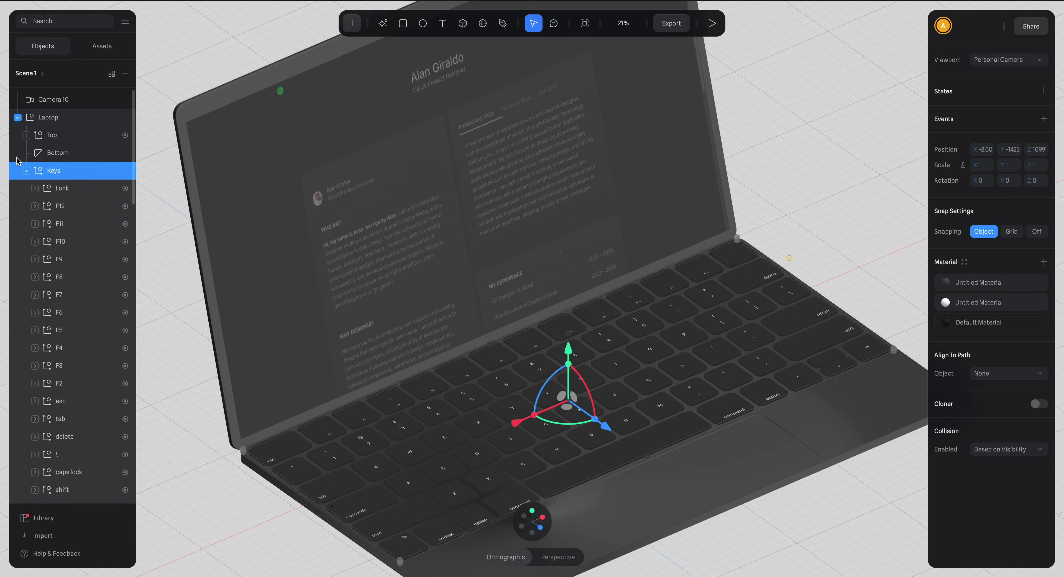
left_click(49, 211)
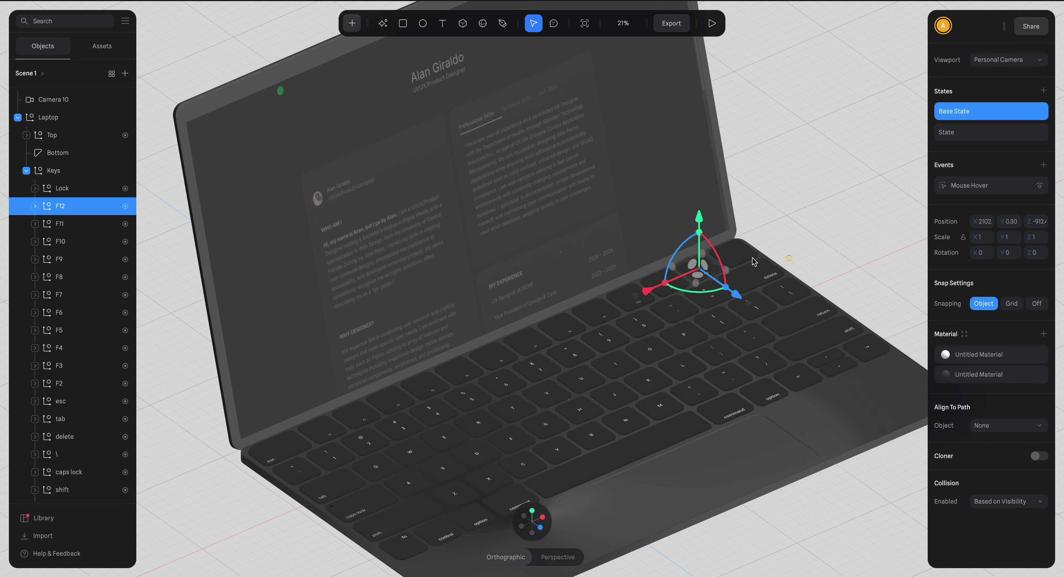
scroll(727, 271, "up", 3)
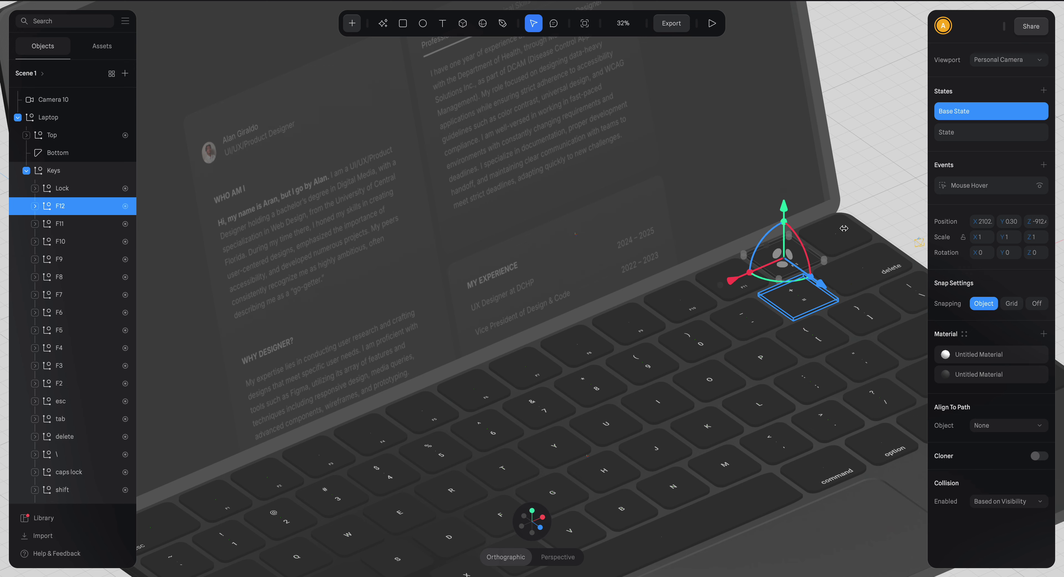
scroll(693, 368, "right", 5)
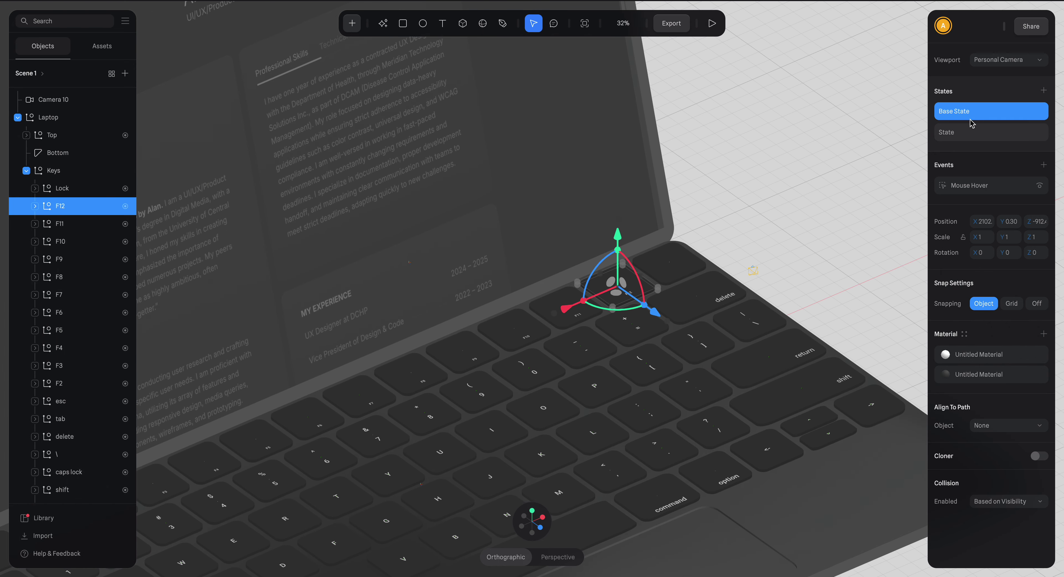
left_click(972, 133)
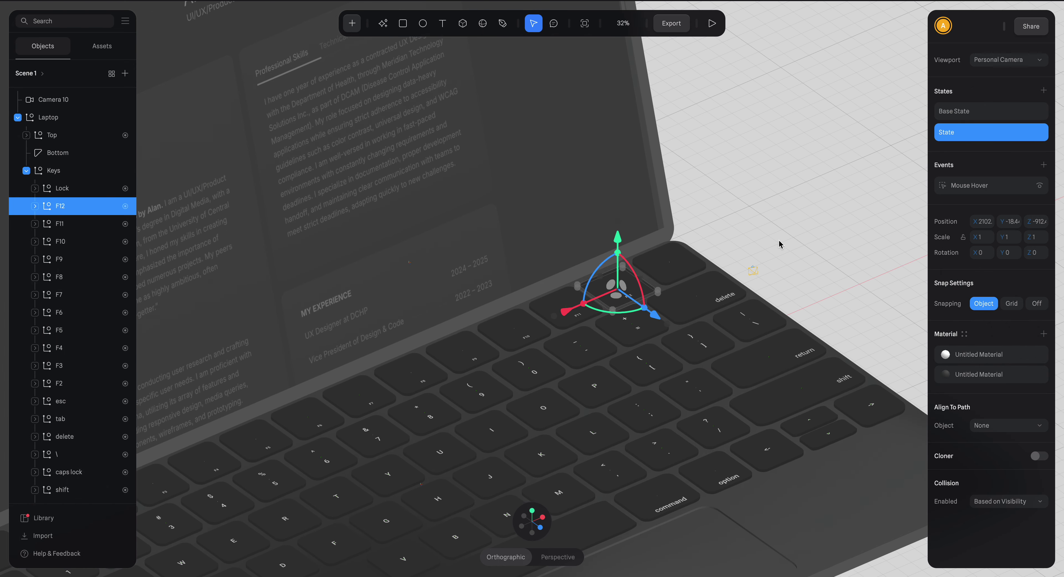
scroll(705, 297, "up", 1)
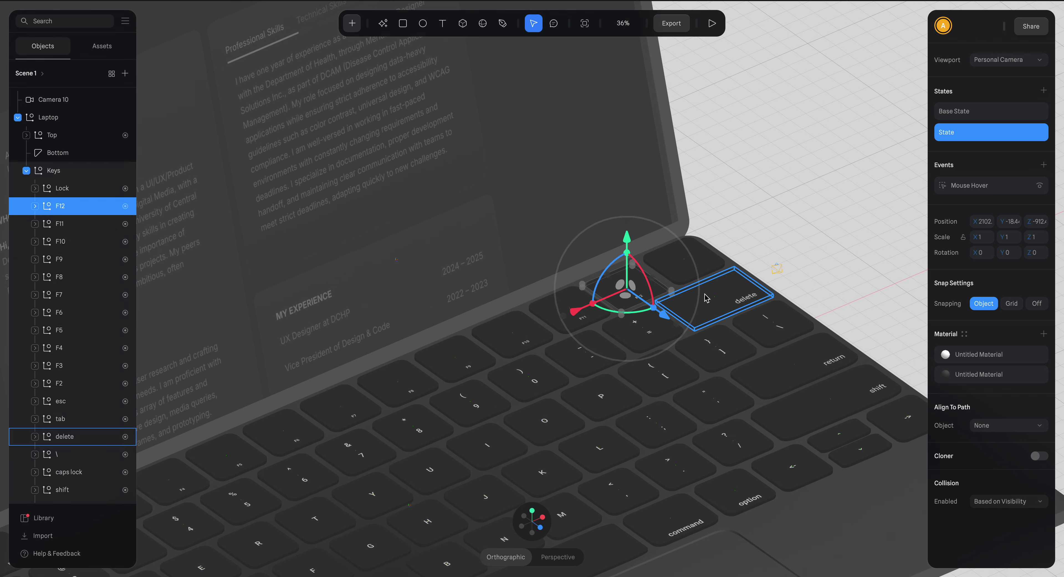
scroll(706, 297, "up", 2)
left_click(949, 113)
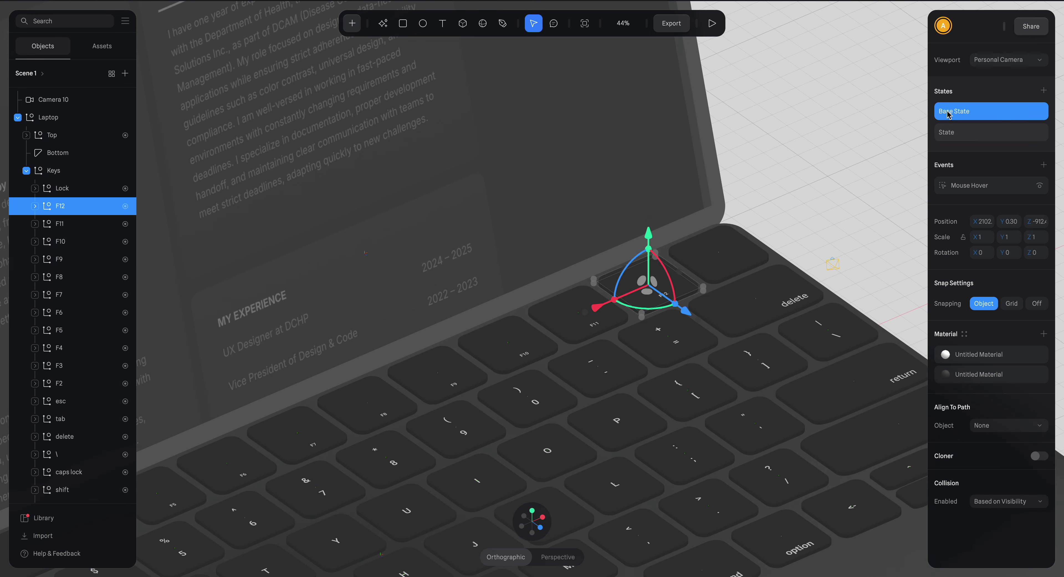
left_click(955, 132)
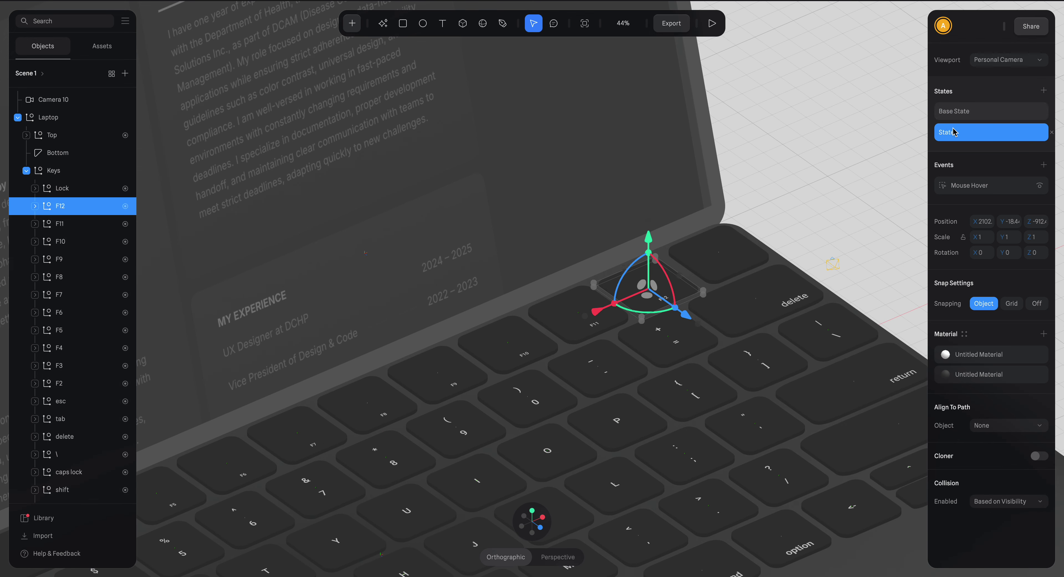
Open the F12 key's Mouse Hover event, review its Transition action settings, and clear the selection
left_click(969, 186)
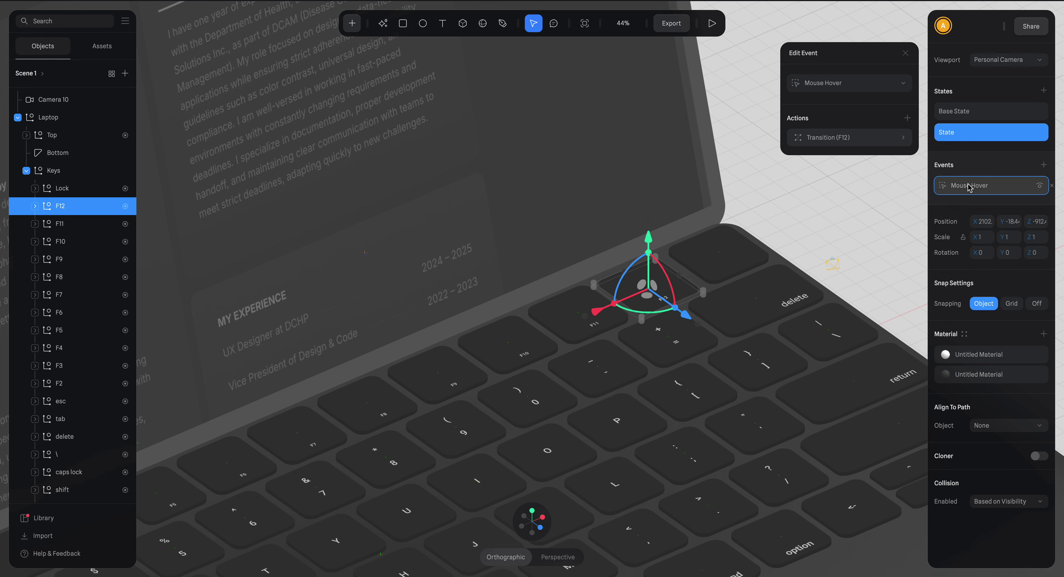
left_click(829, 138)
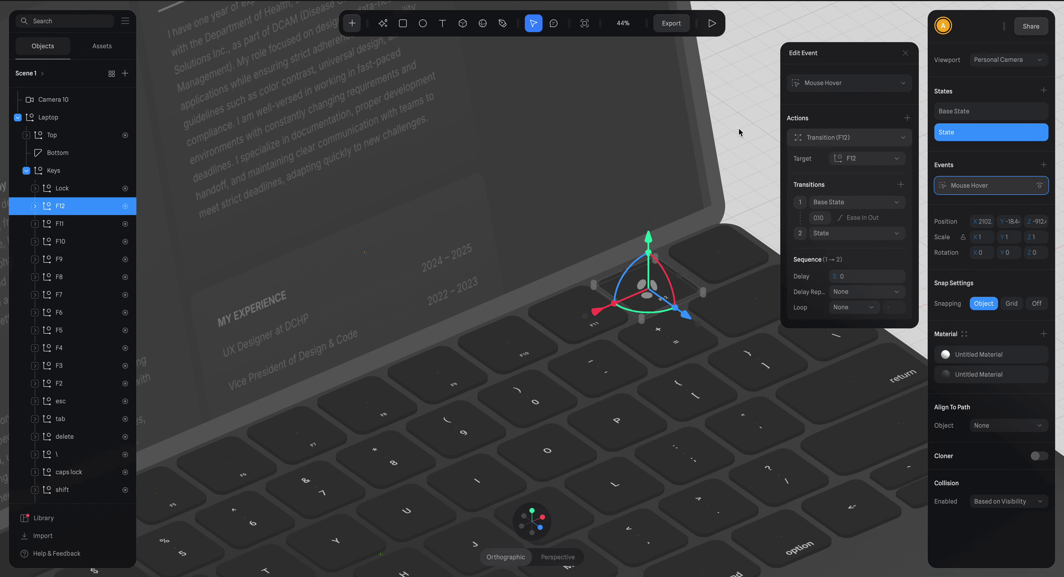
left_click(748, 152)
scroll(760, 202, "down", 5)
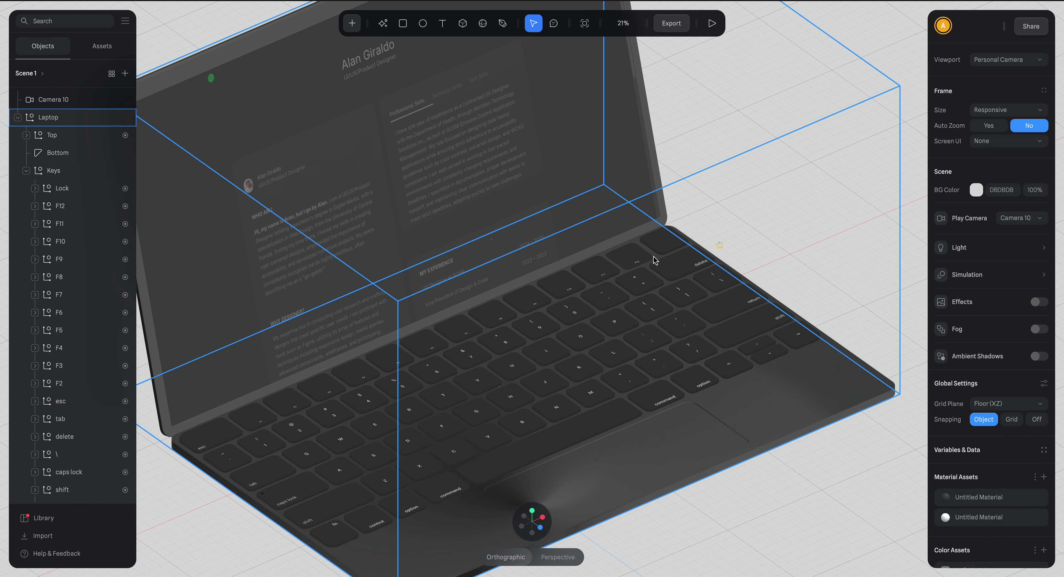
left_click(654, 260)
left_click(741, 244)
scroll(698, 248, "down", 2)
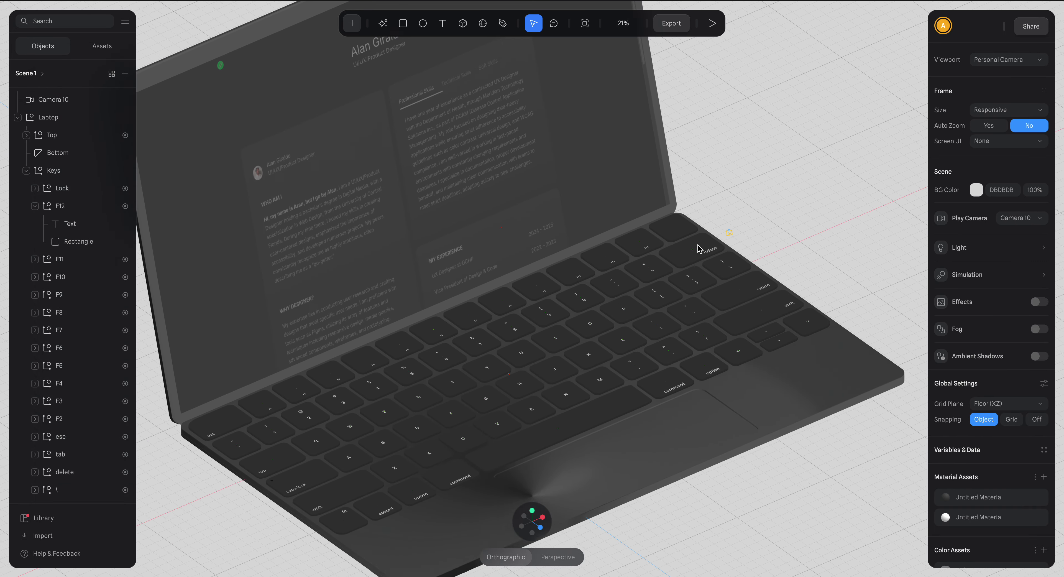
Select the laptop's Top group and examine its hinge position from a straight side view
scroll(698, 248, "down", 3)
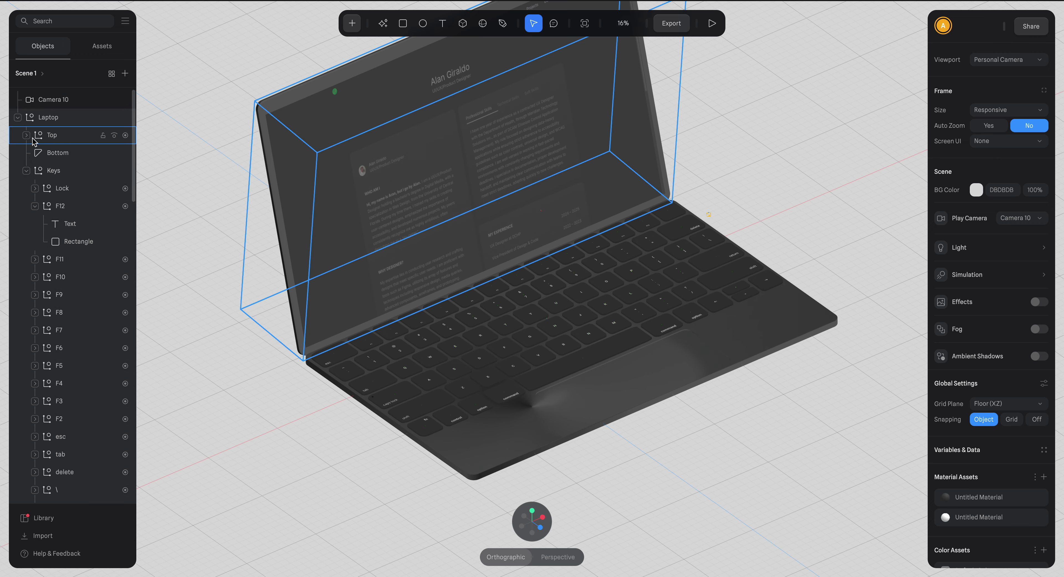
scroll(248, 215, "down", 3)
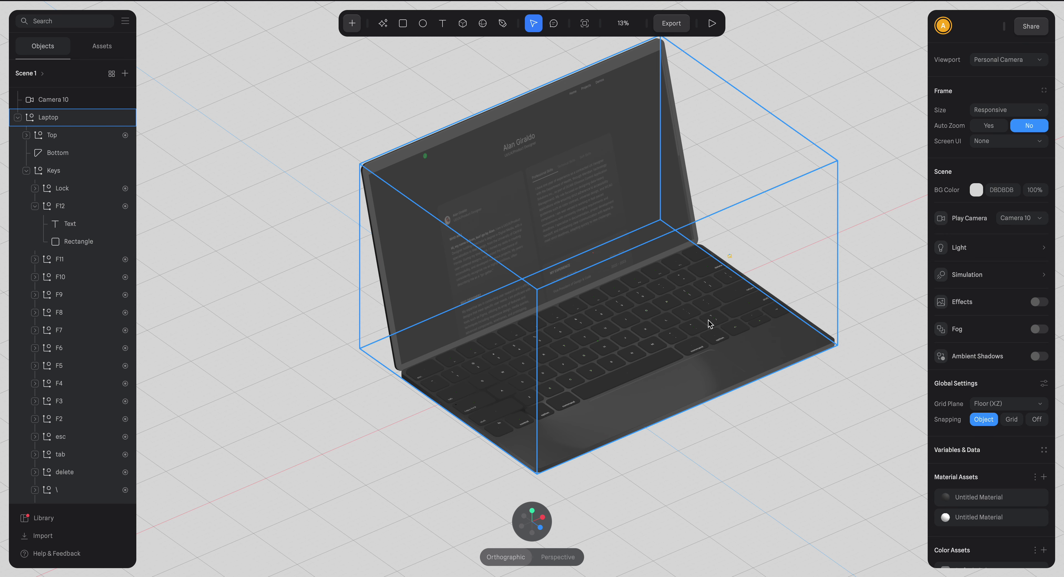
left_click(45, 137)
scroll(508, 285, "down", 1)
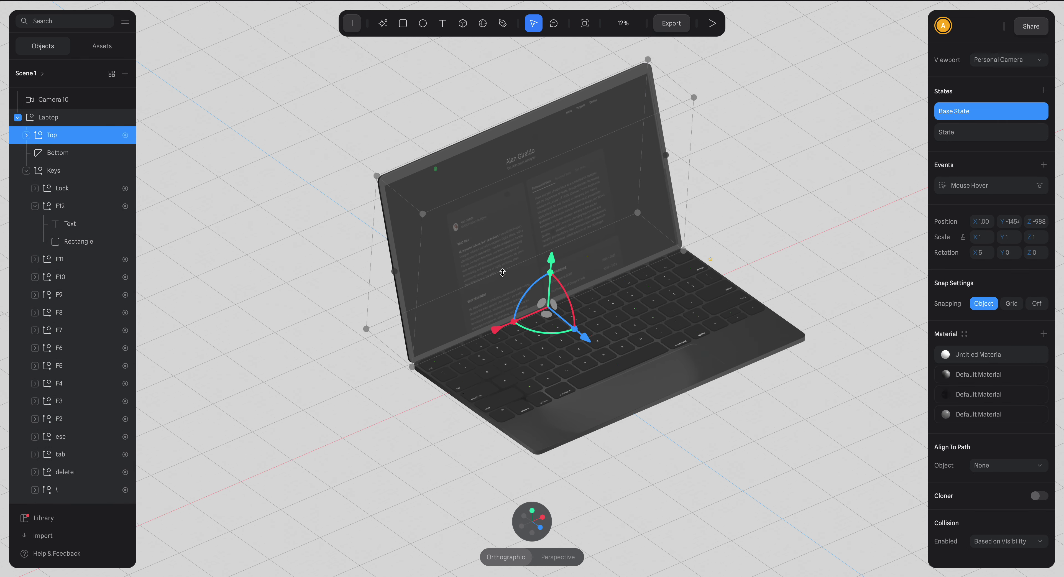
left_click(543, 516)
scroll(536, 335, "down", 2)
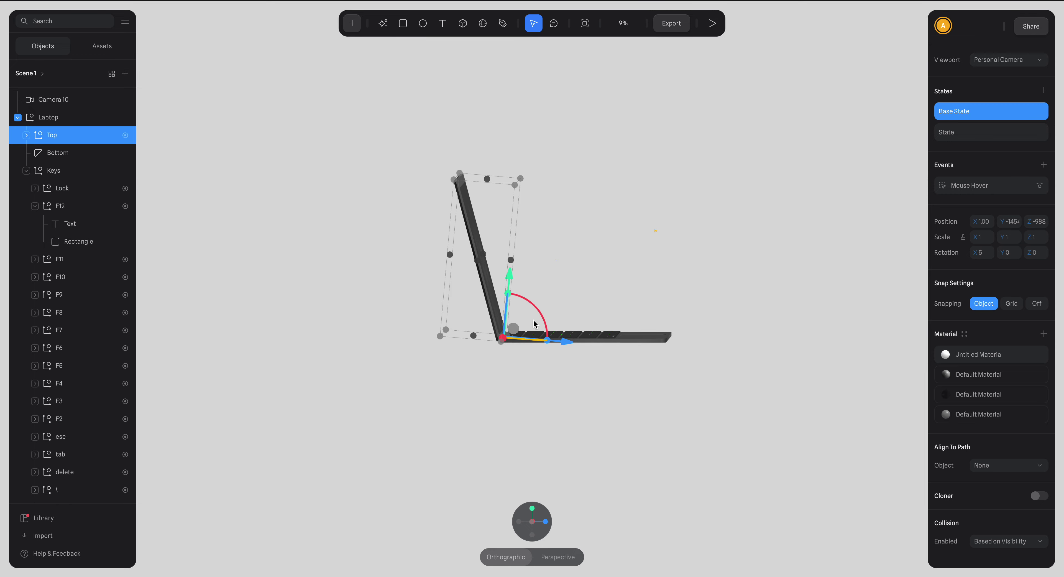